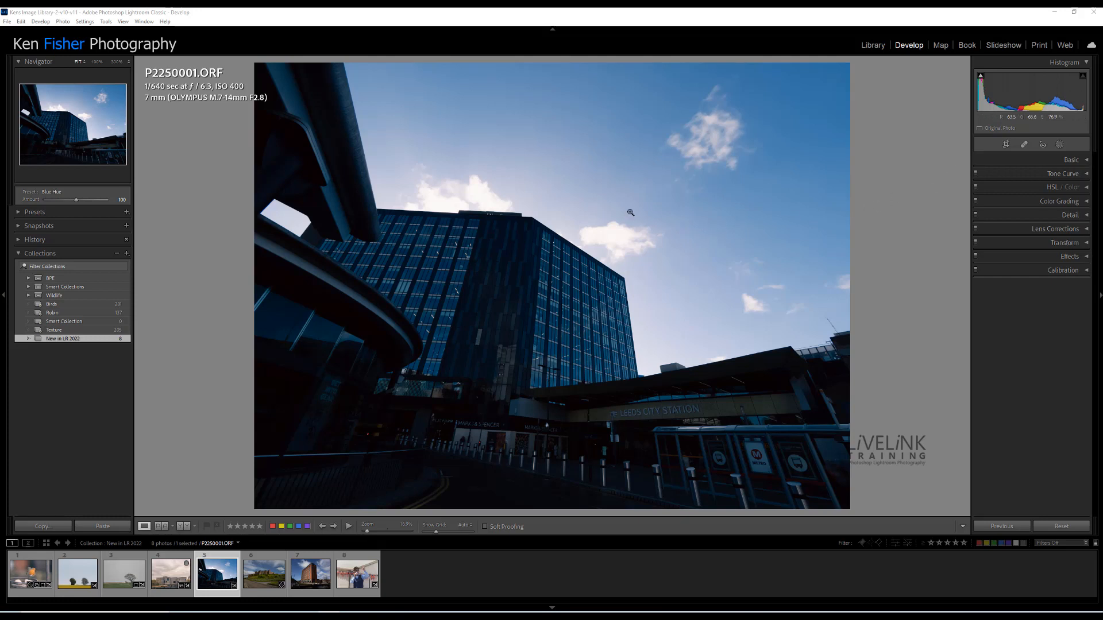
# Create a sky-selection mask and subtract the rooftop structures along the horizon from it with a brush
pyautogui.click(1061, 145)
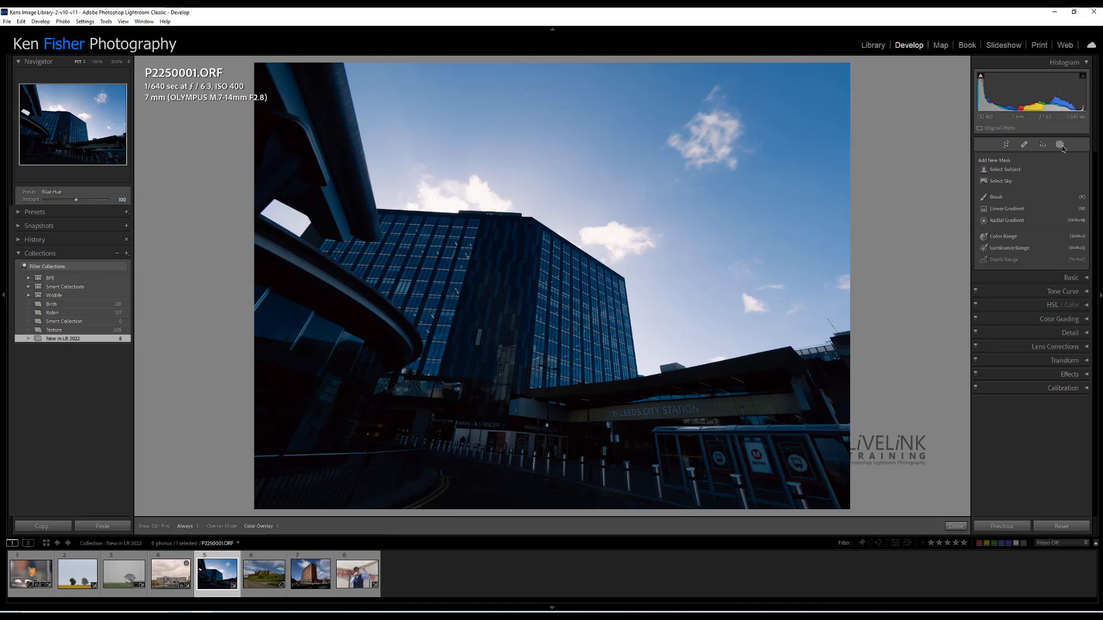
pyautogui.click(1001, 181)
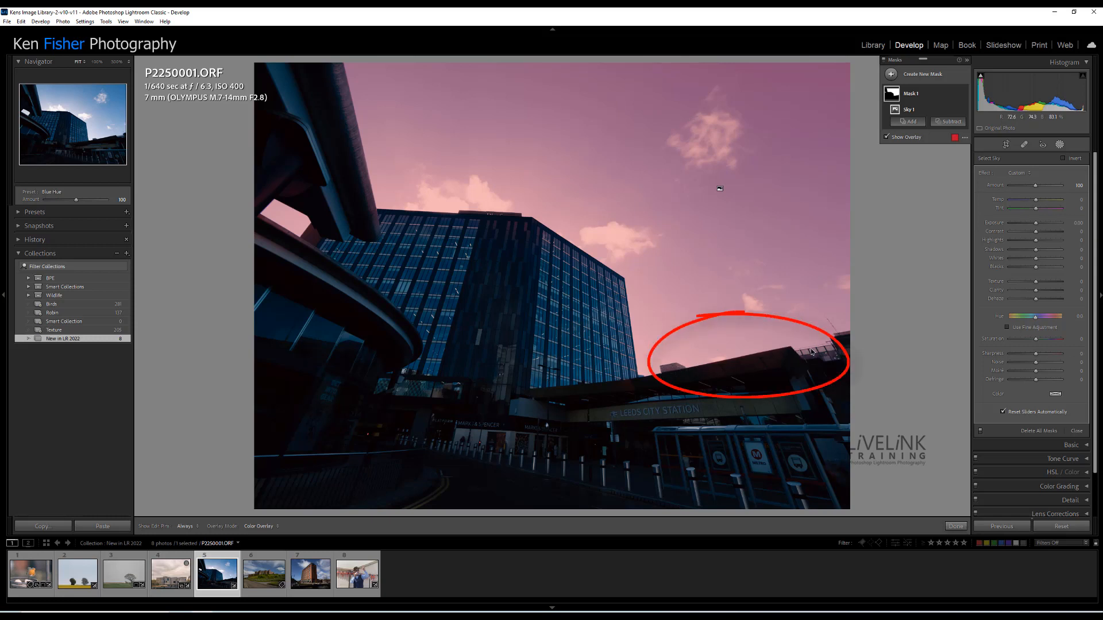
pyautogui.click(950, 122)
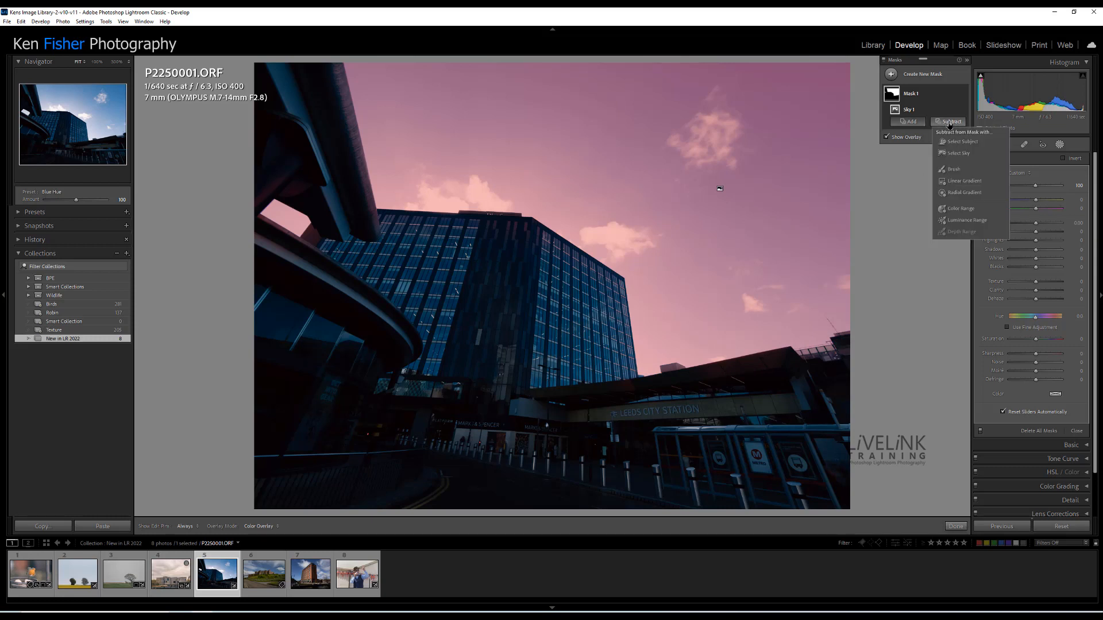
pyautogui.click(956, 171)
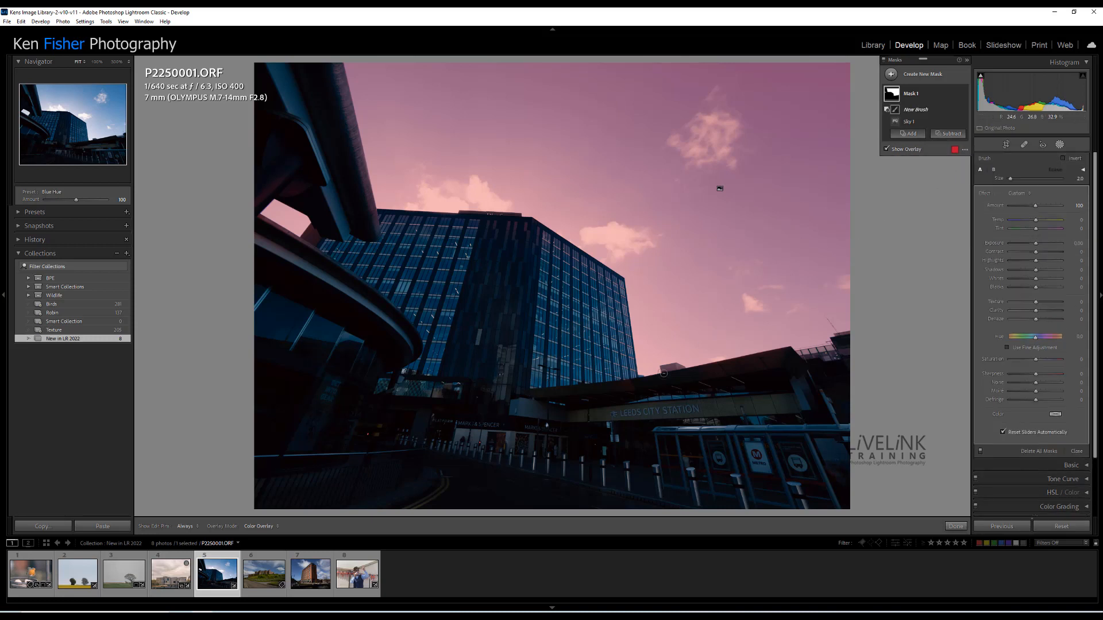
pyautogui.moveTo(662, 371); pyautogui.dragTo(686, 368)
pyautogui.moveTo(799, 353); pyautogui.dragTo(833, 349)
pyautogui.click(890, 110)
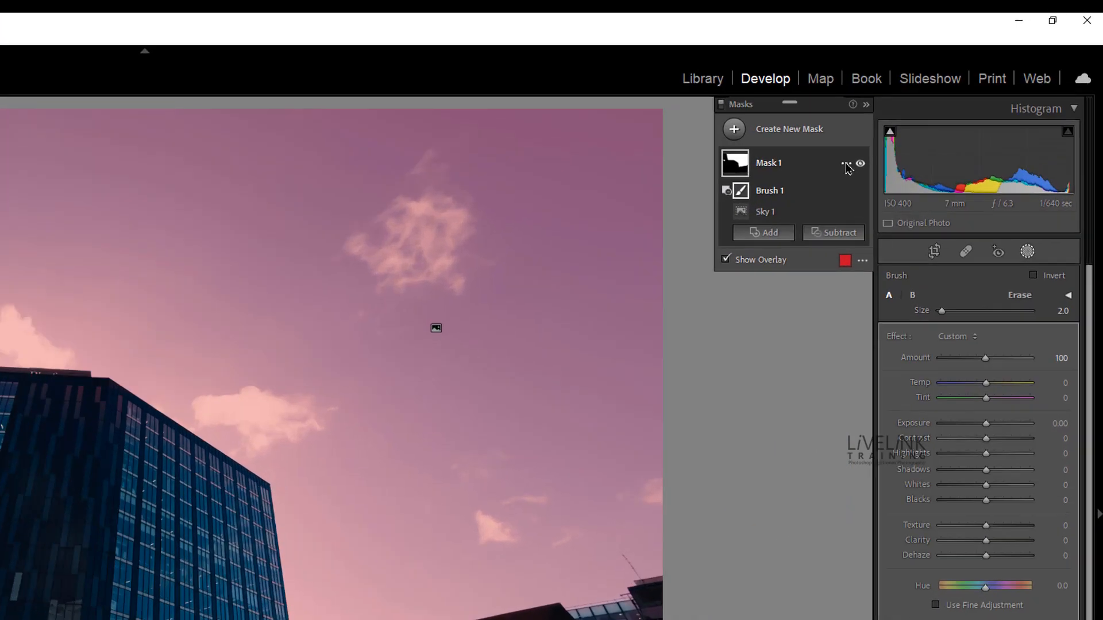
# Invert Mask 1 and invert it back to its original sky selection
pyautogui.click(956, 95)
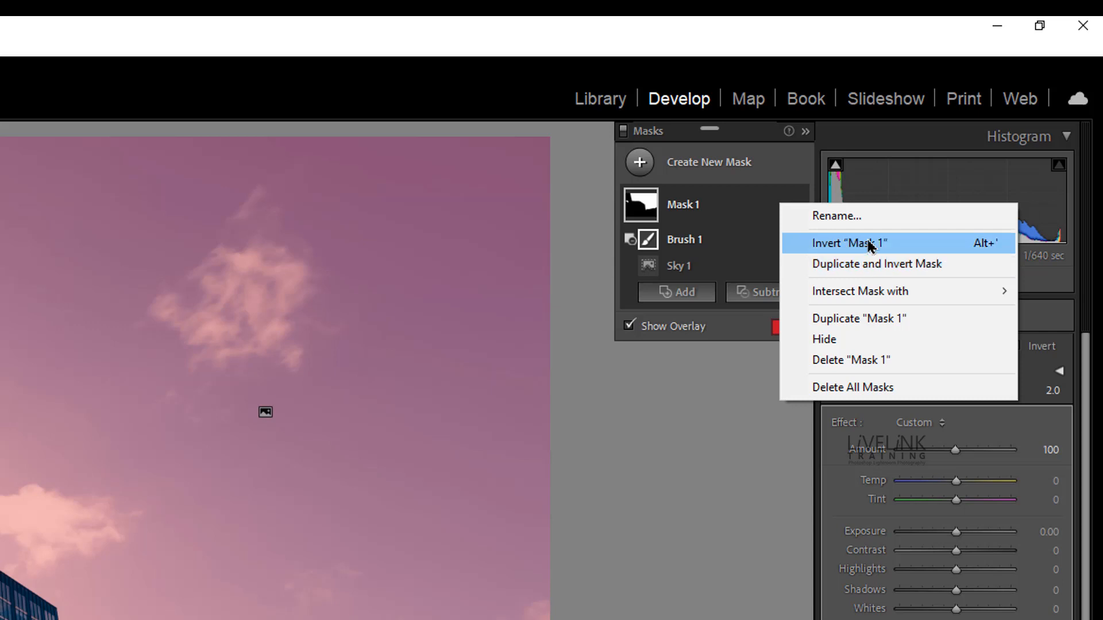
pyautogui.click(870, 246)
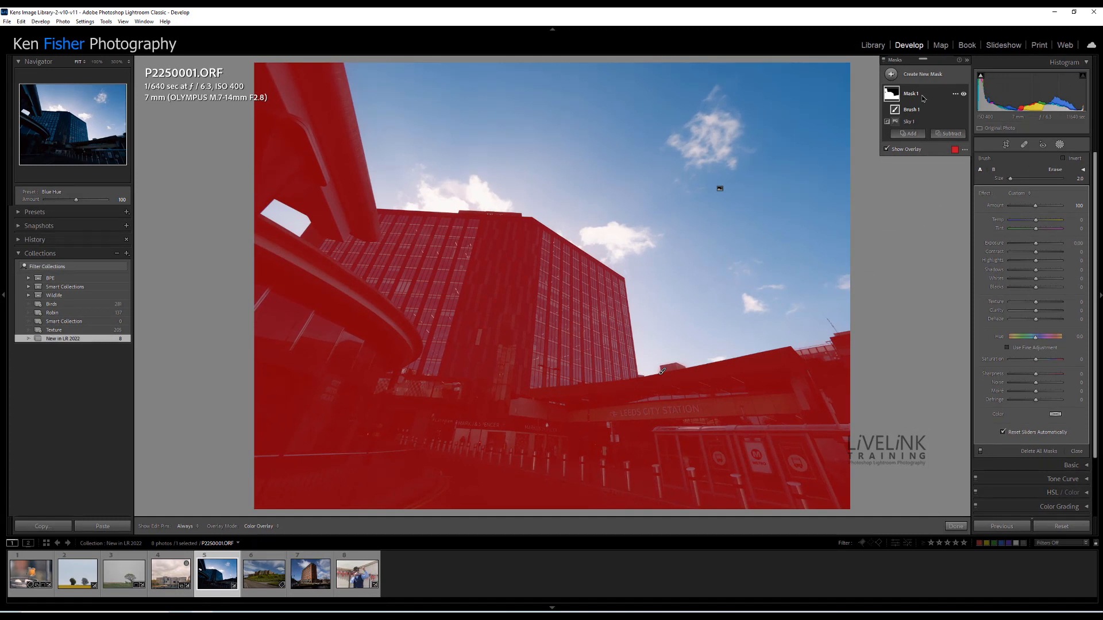
pyautogui.click(956, 94)
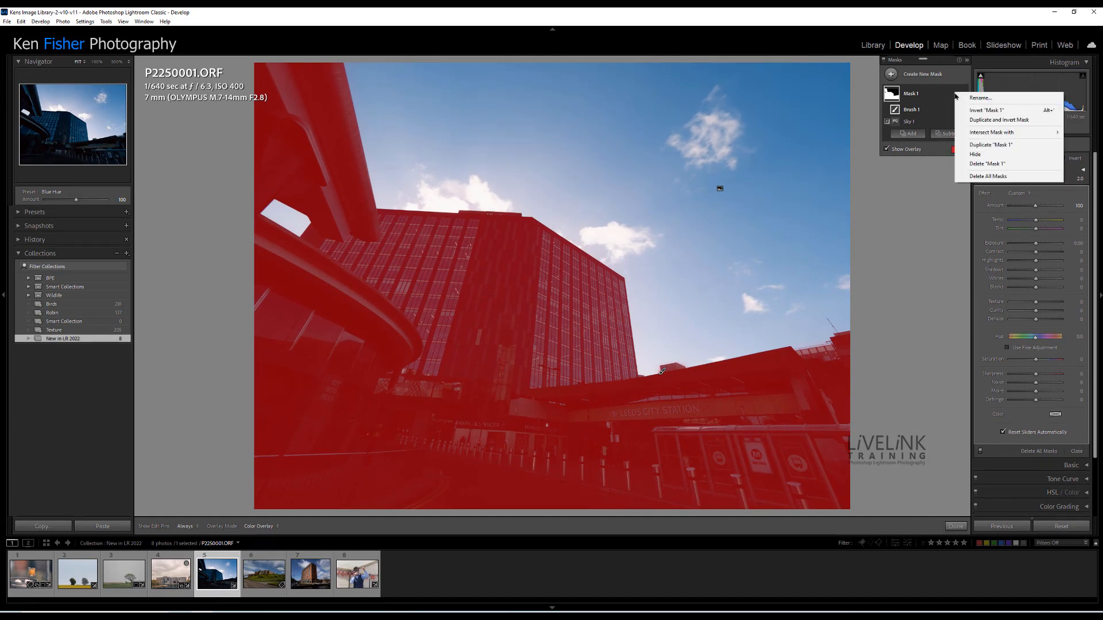
pyautogui.click(993, 111)
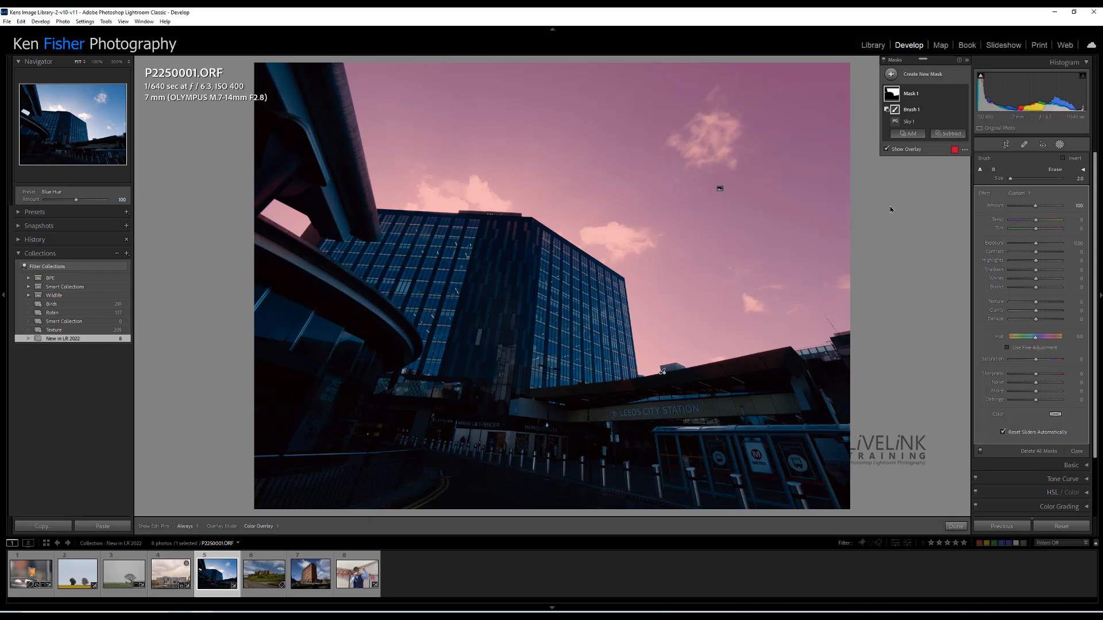
# Duplicate and invert Mask 1, and rename the original mask Sky
pyautogui.click(956, 95)
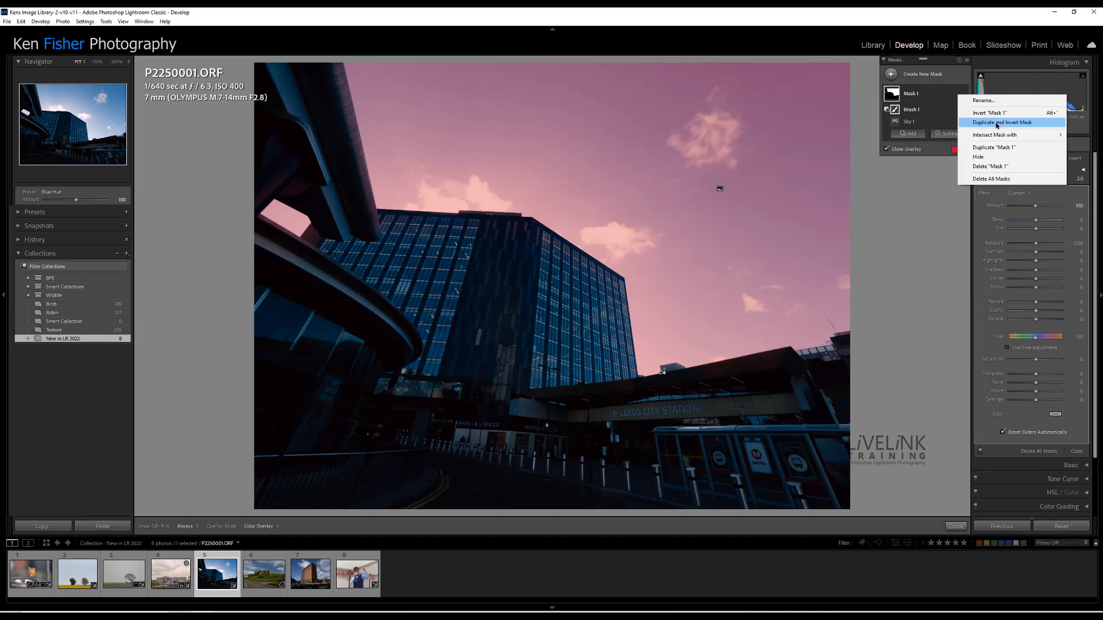
pyautogui.click(997, 123)
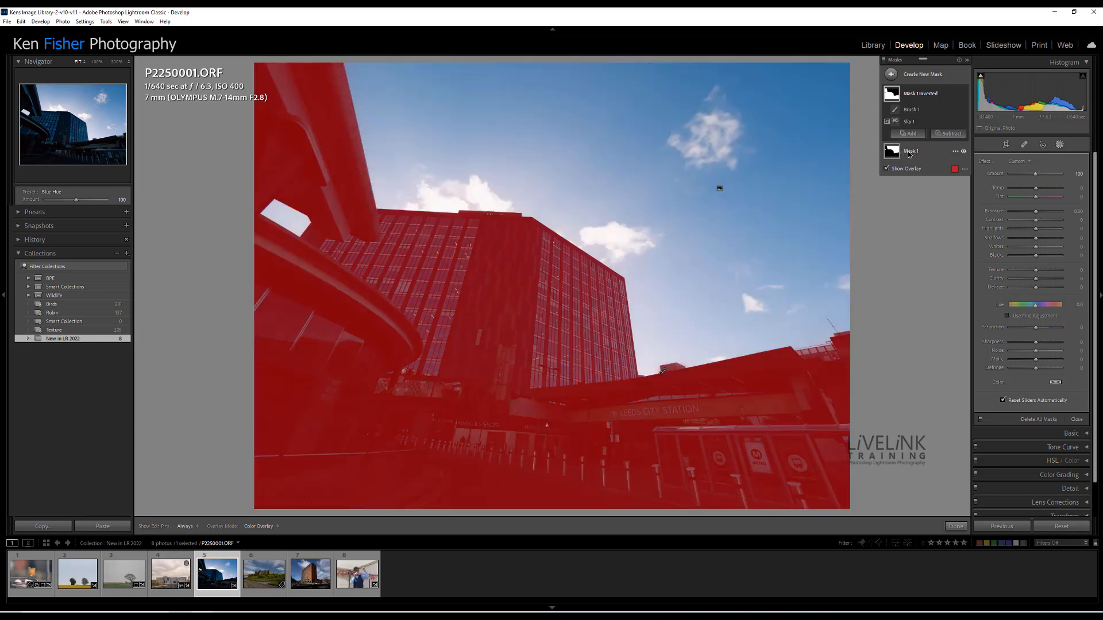
pyautogui.click(910, 153)
pyautogui.click(910, 154)
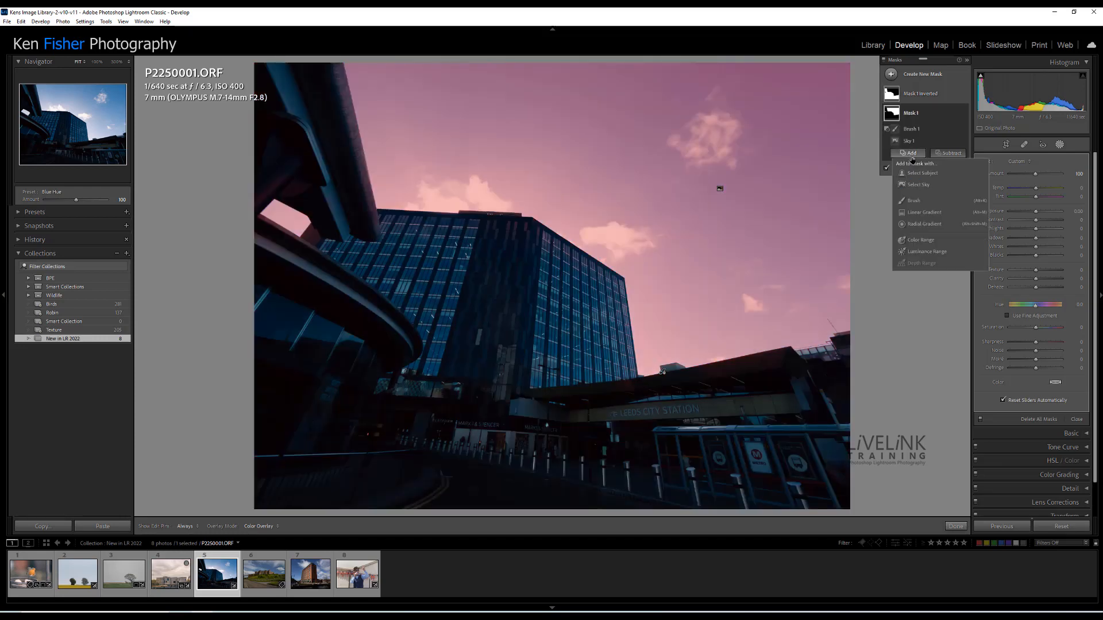
pyautogui.doubleClick(922, 116)
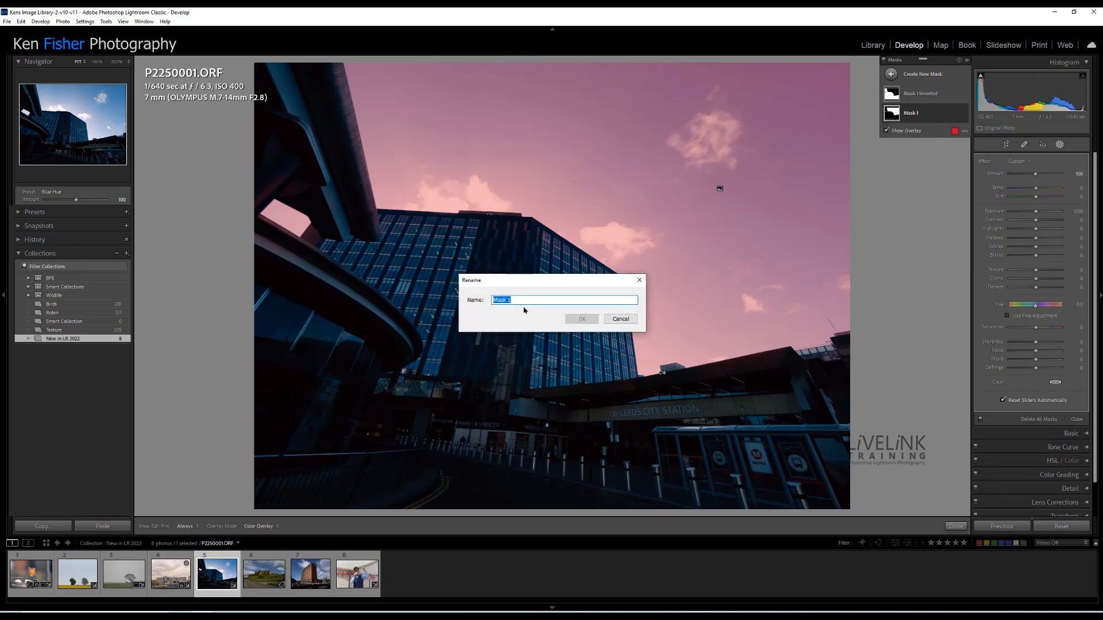
pyautogui.write('Sky')
pyautogui.click(582, 318)
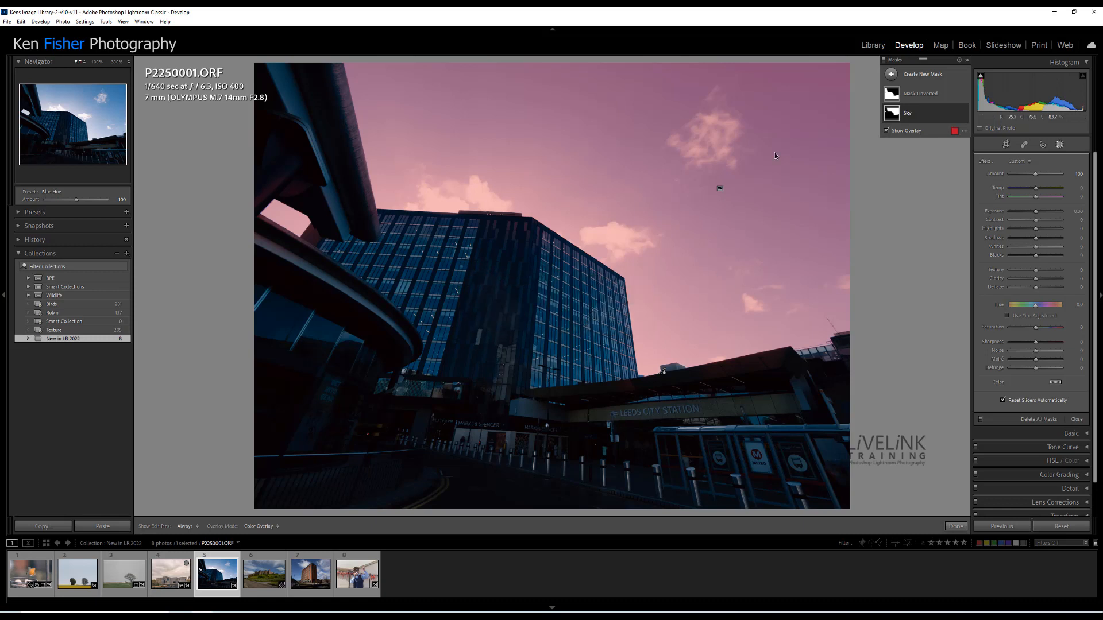
# Rename the inverted mask as Building
pyautogui.click(917, 95)
pyautogui.doubleClick(917, 95)
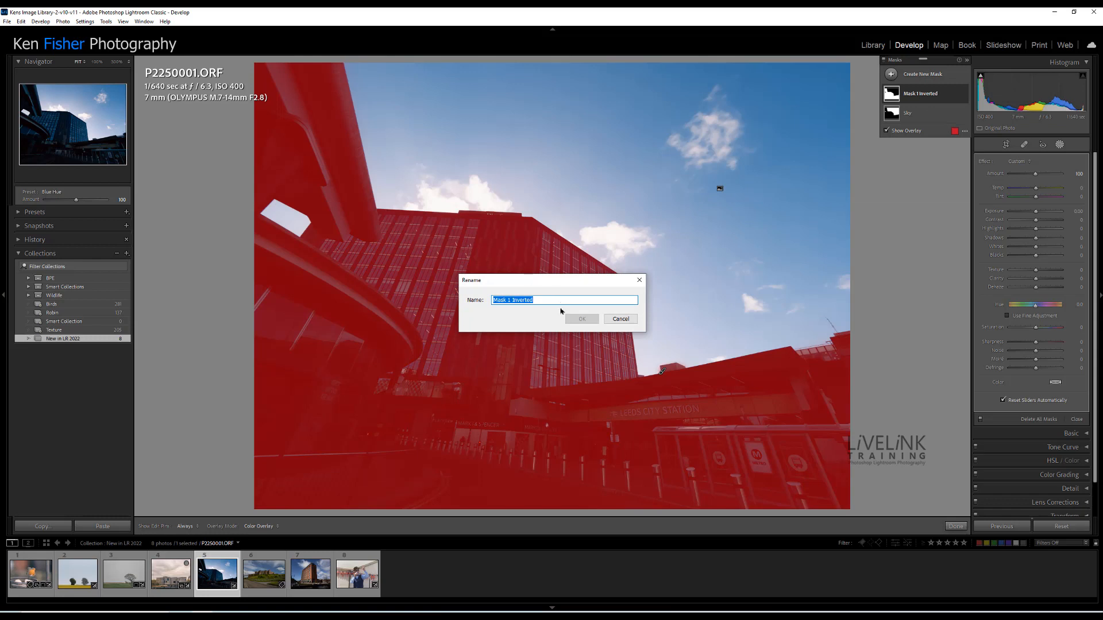
pyautogui.click(536, 301)
pyautogui.moveTo(536, 301); pyautogui.dragTo(489, 276)
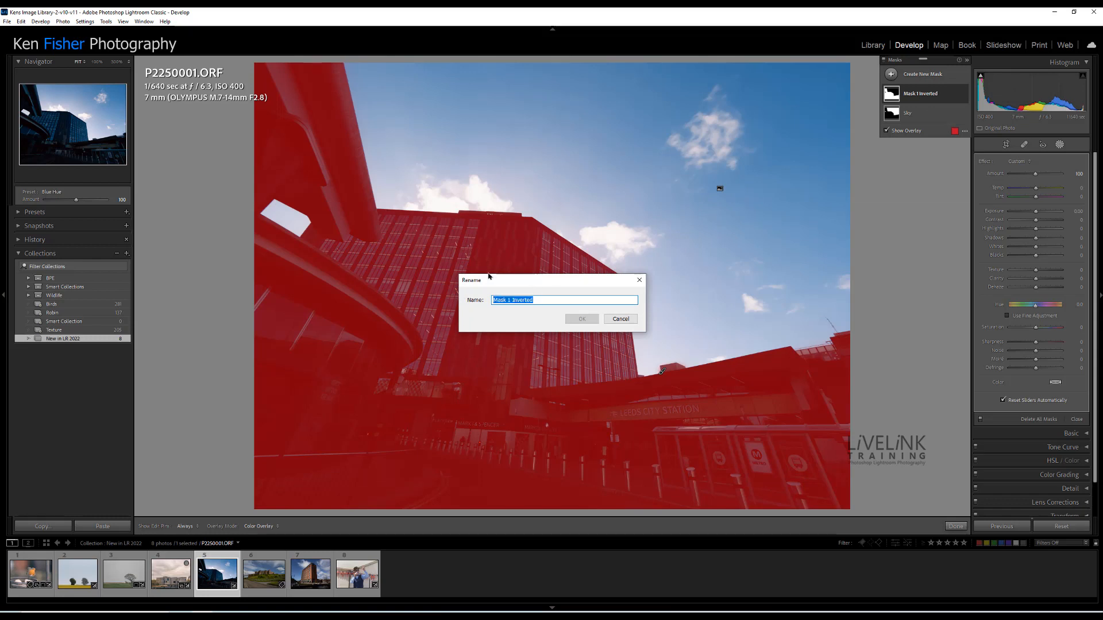
pyautogui.write('Building')
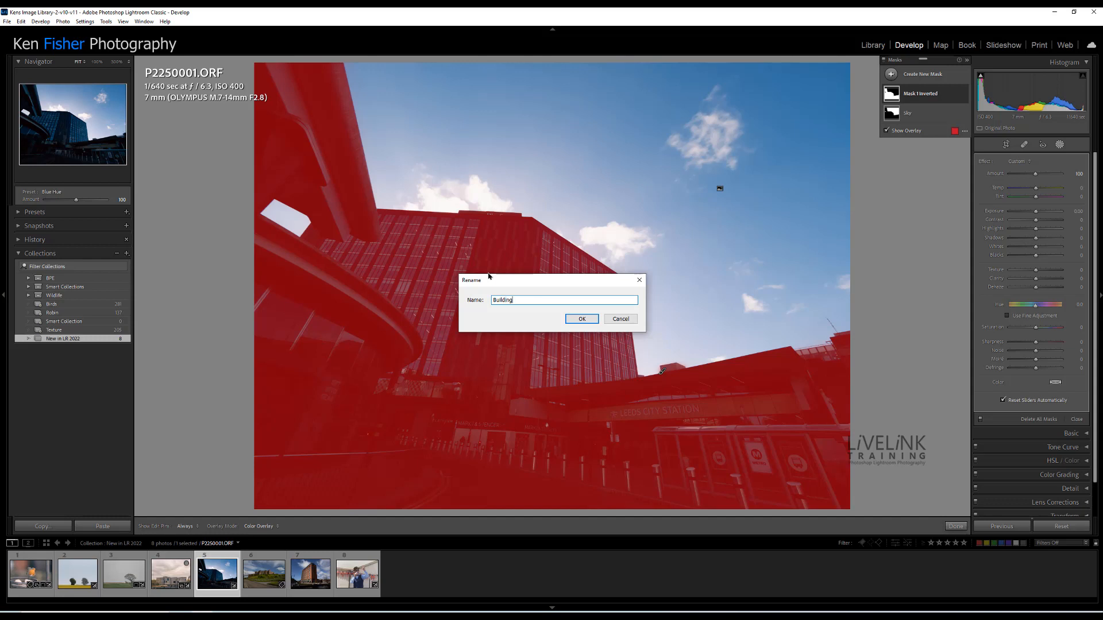
pyautogui.click(587, 317)
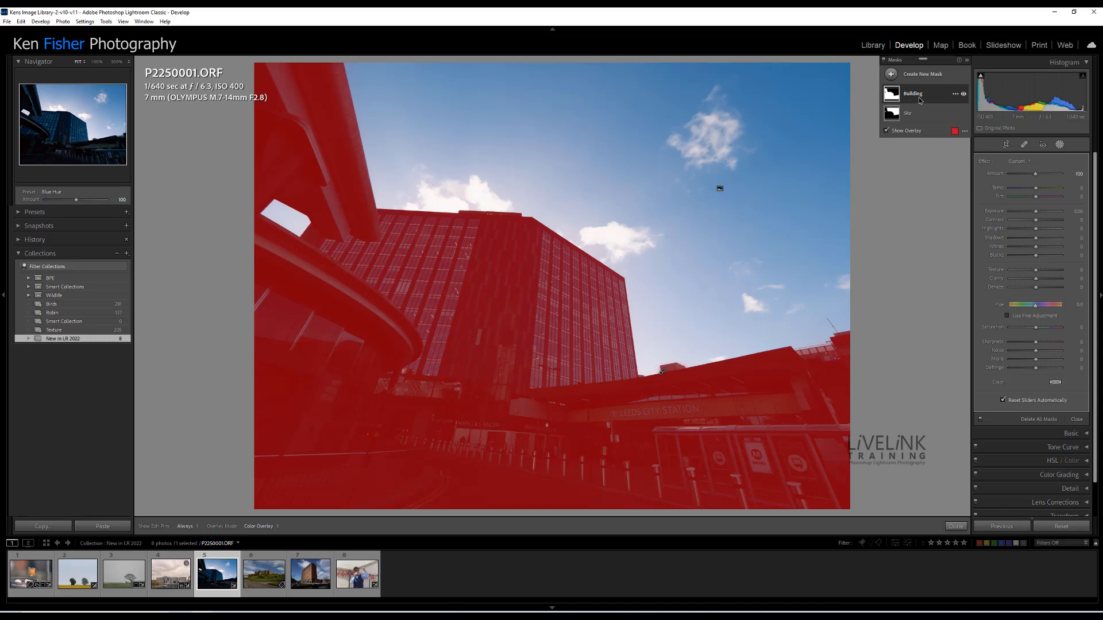
# Brighten the area under the Building mask by raising its exposure and setting its shadows to about 65
pyautogui.moveTo(889, 115)
pyautogui.click(956, 94)
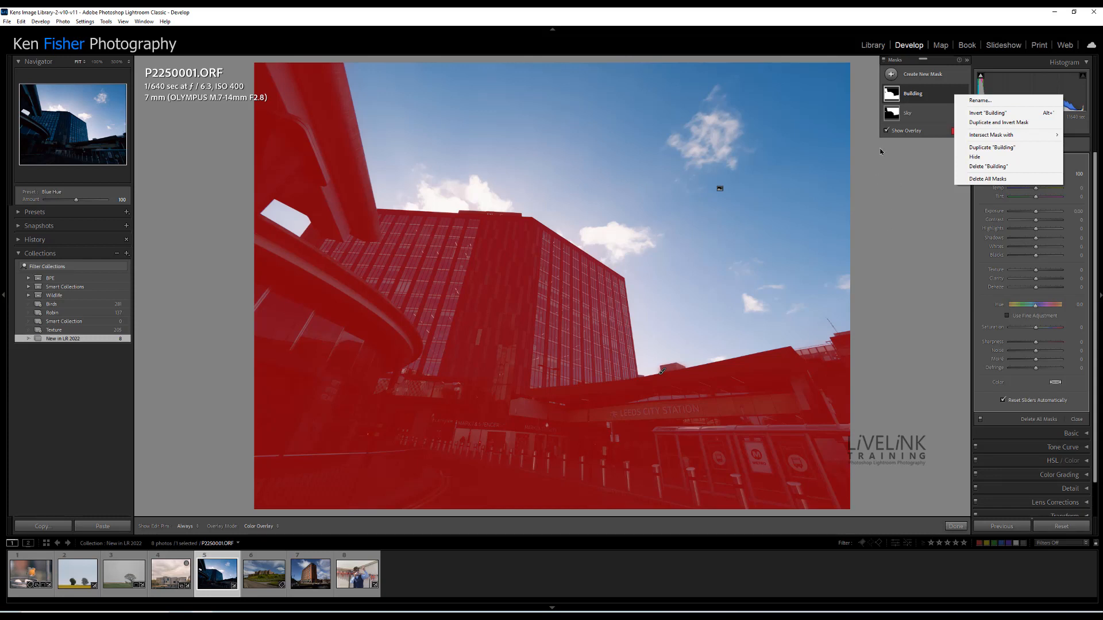
pyautogui.click(894, 96)
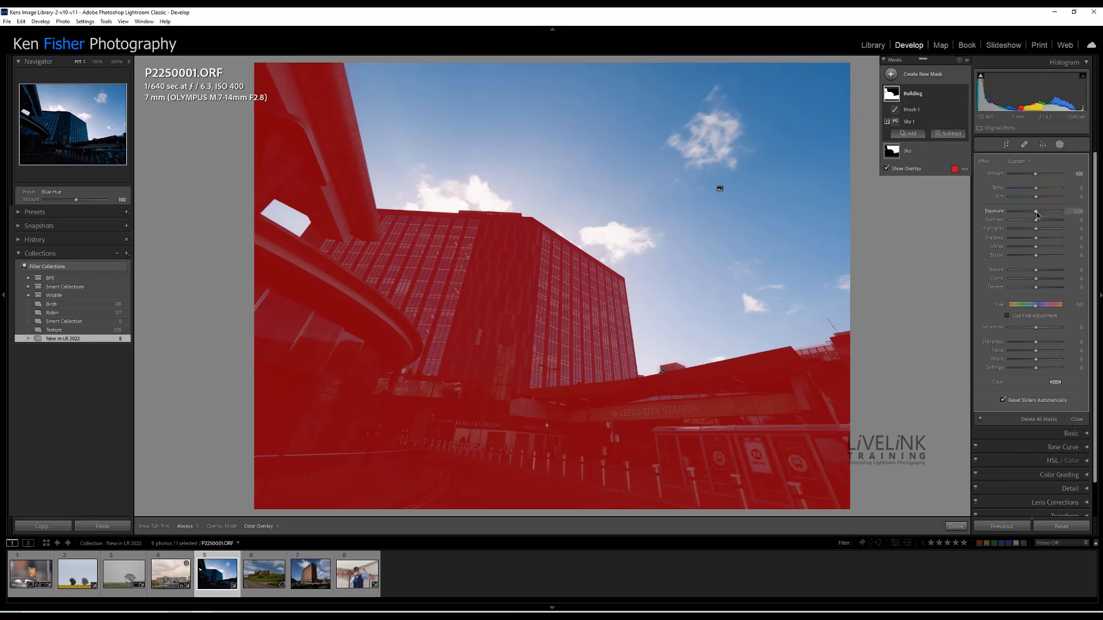
pyautogui.press('o')
pyautogui.moveTo(1037, 214); pyautogui.dragTo(1053, 244)
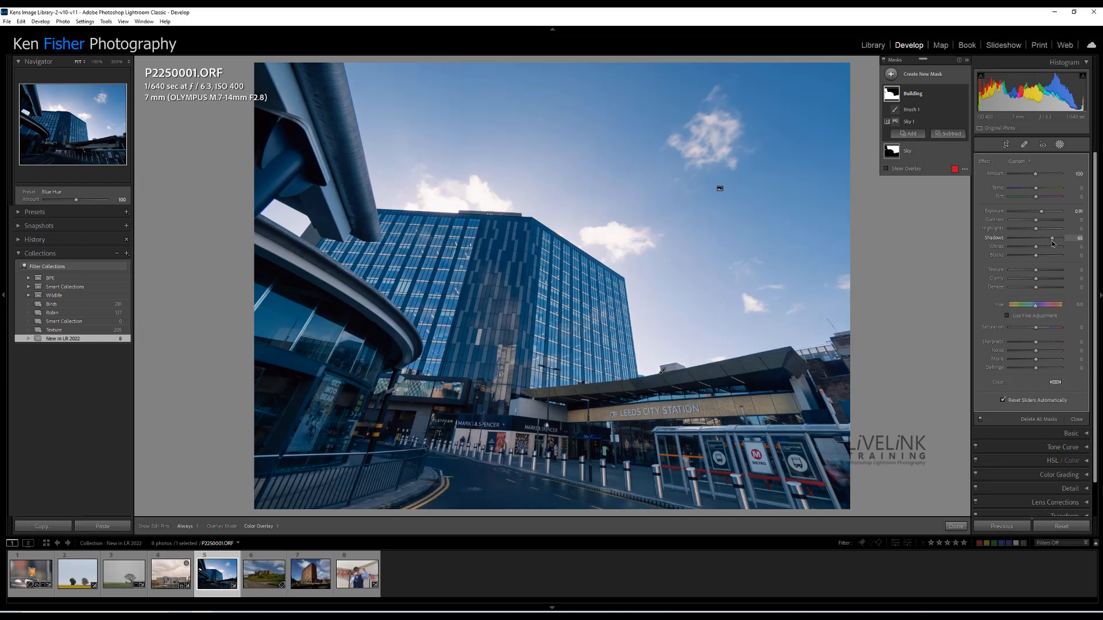
# Darken the area under the Sky mask by setting its exposure to about -1.24 and lowering its shadows
pyautogui.click(911, 151)
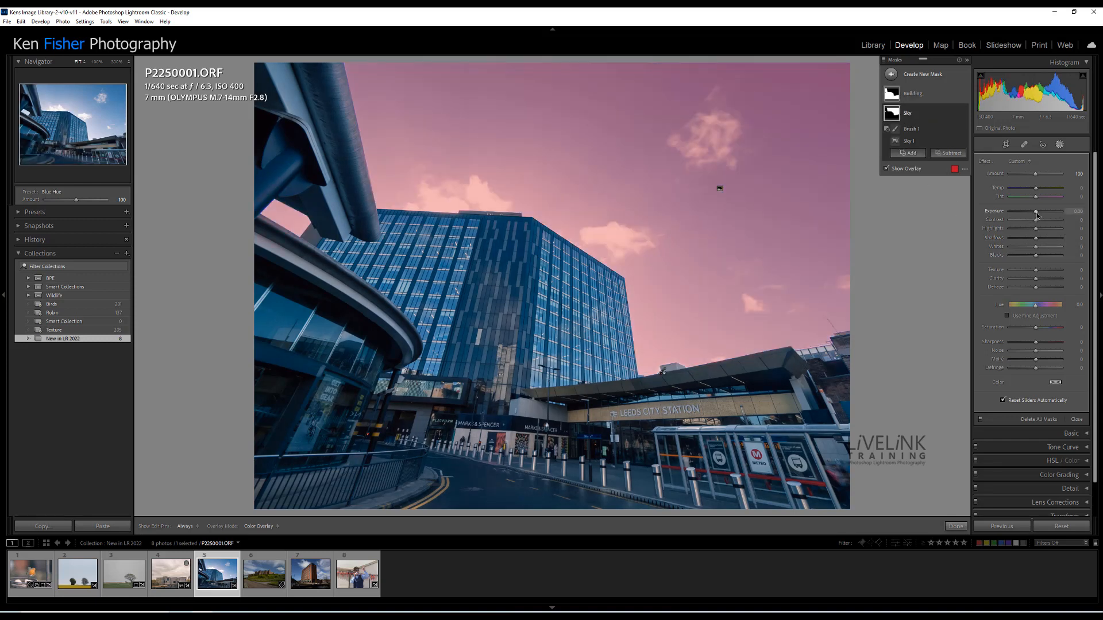
pyautogui.moveTo(1038, 215); pyautogui.dragTo(1031, 216)
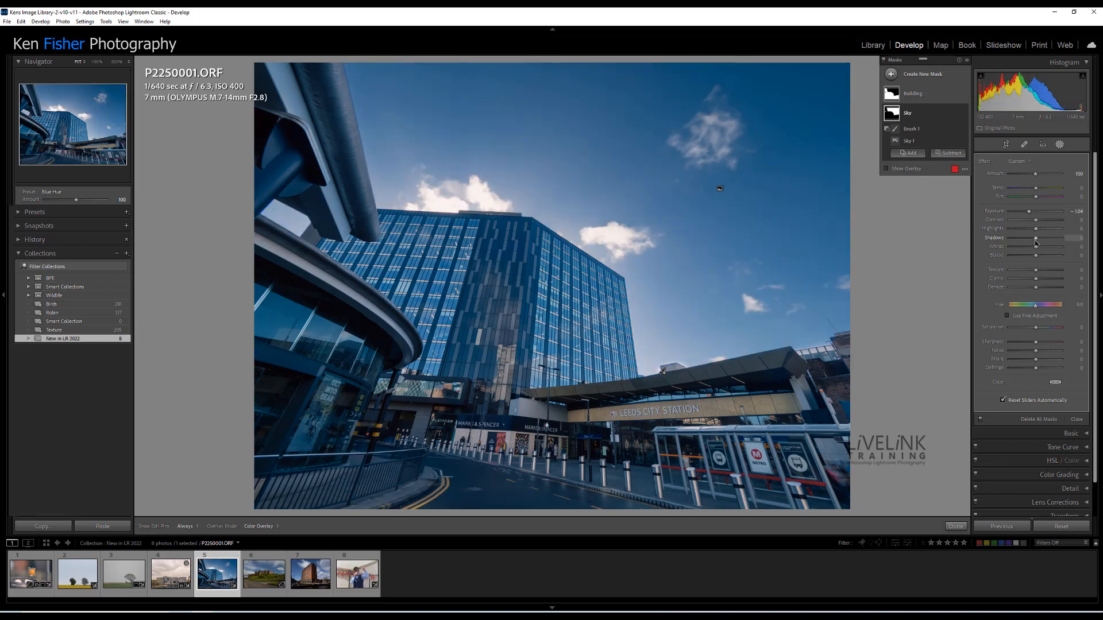
pyautogui.moveTo(1036, 243); pyautogui.dragTo(1031, 242)
# Copy all develop settings from P2250001.ORF, including the Building and Sky masks
pyautogui.moveTo(888, 97)
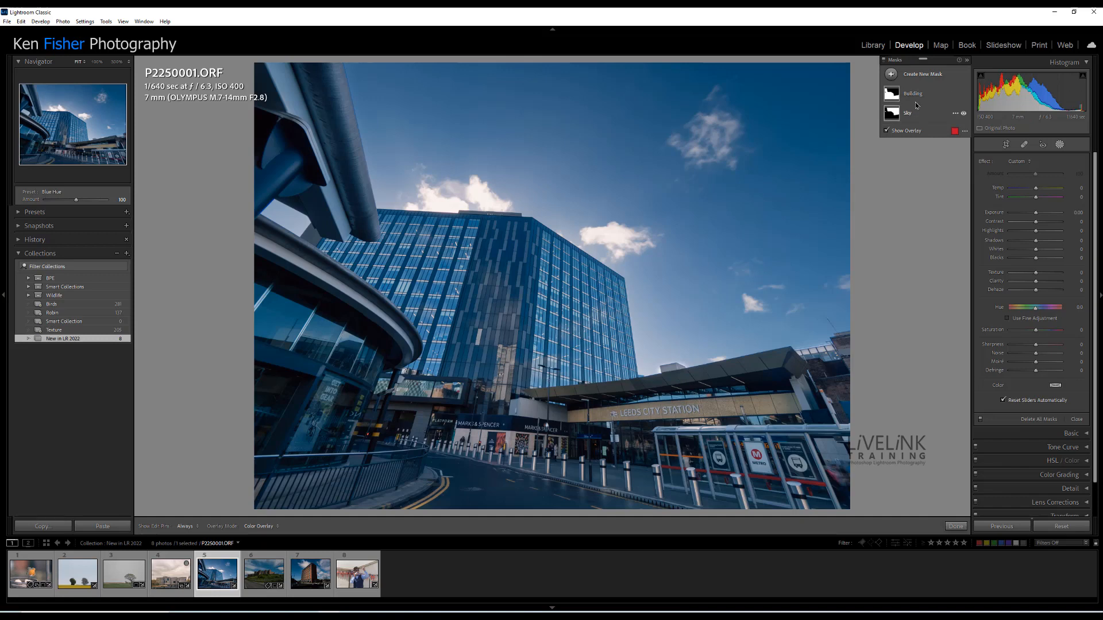
pyautogui.click(85, 23)
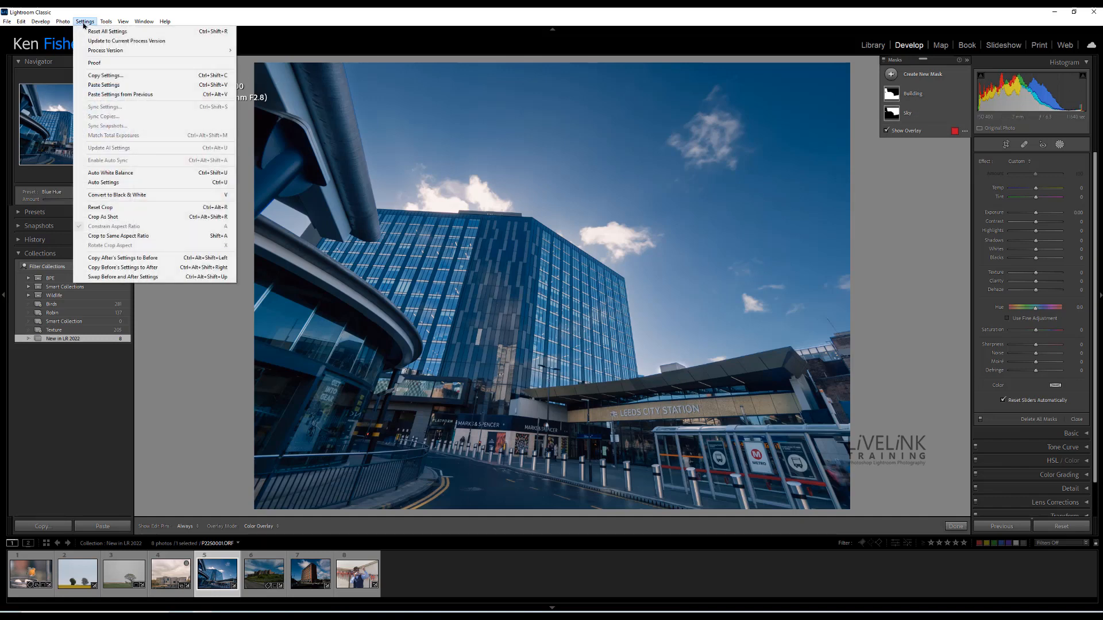
pyautogui.click(118, 77)
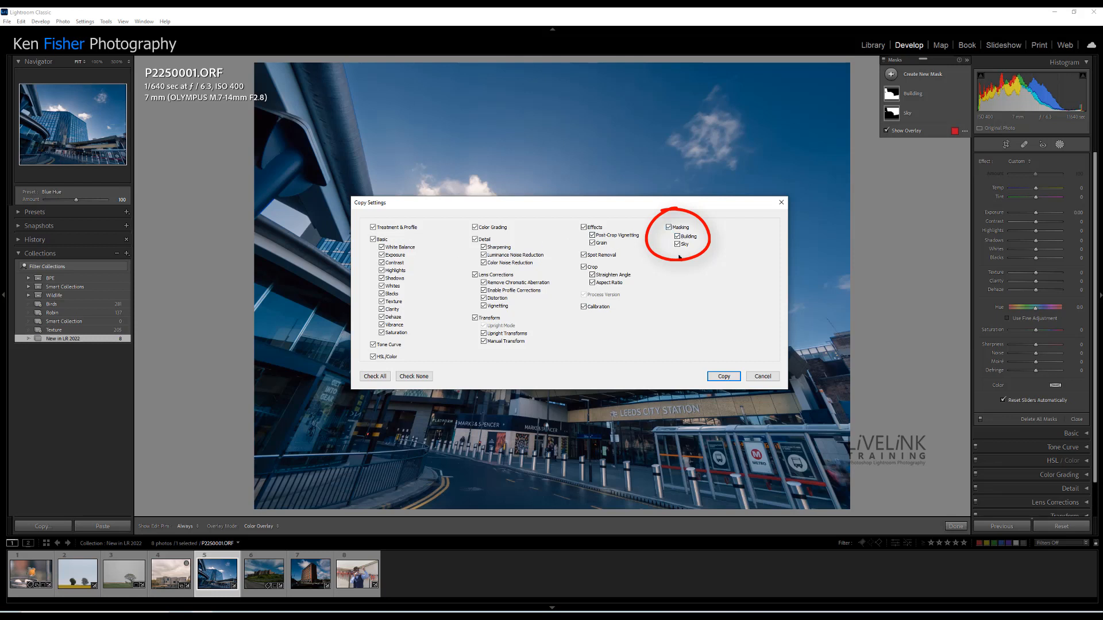
pyautogui.click(727, 378)
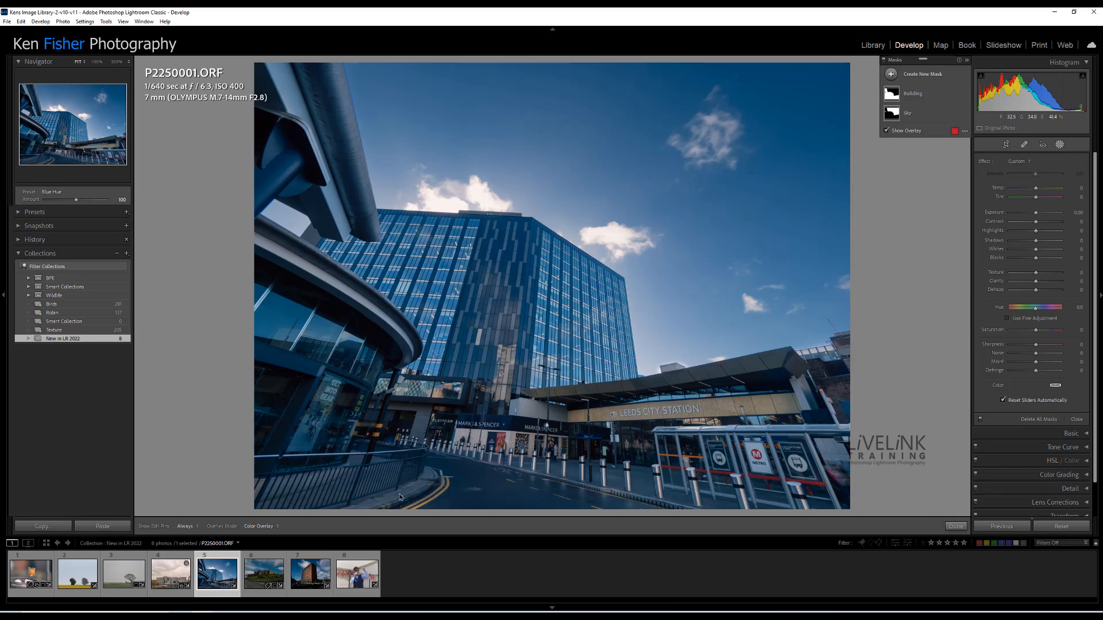
# Paste the copied settings onto the castle photo _FP_8516.DNG and preview its Building and Sky mask overlays
pyautogui.click(262, 580)
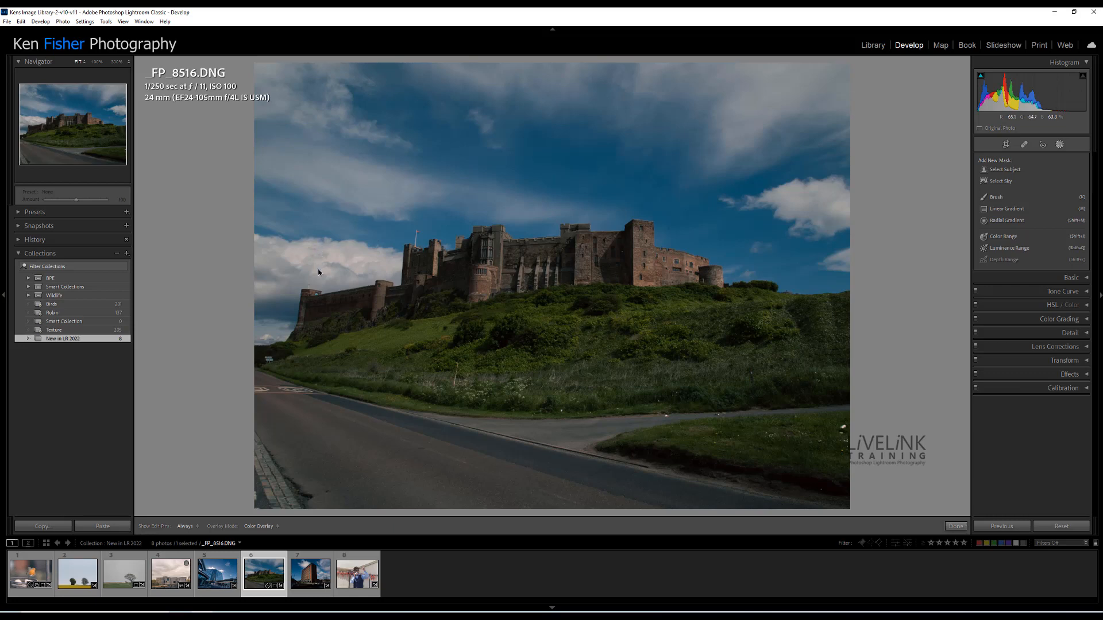
pyautogui.click(86, 22)
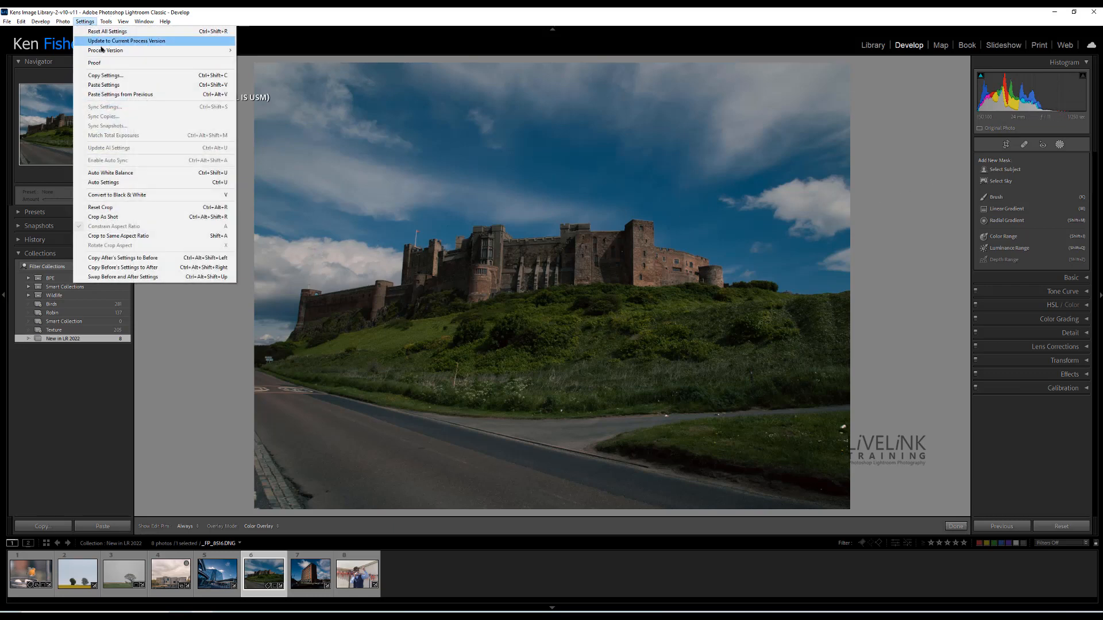
pyautogui.click(104, 84)
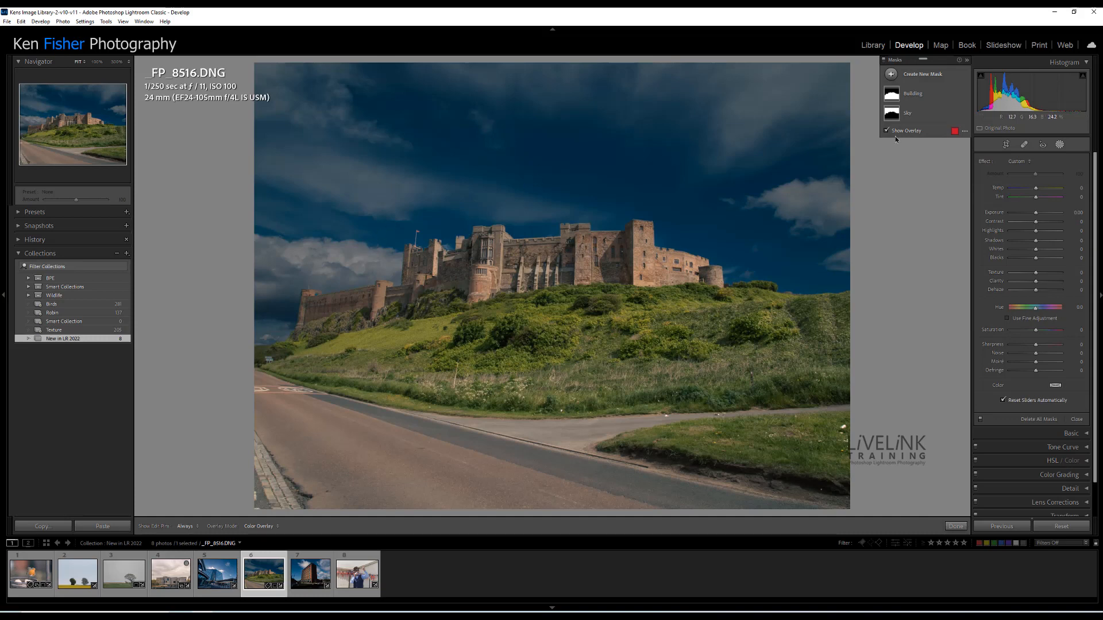
pyautogui.moveTo(894, 97)
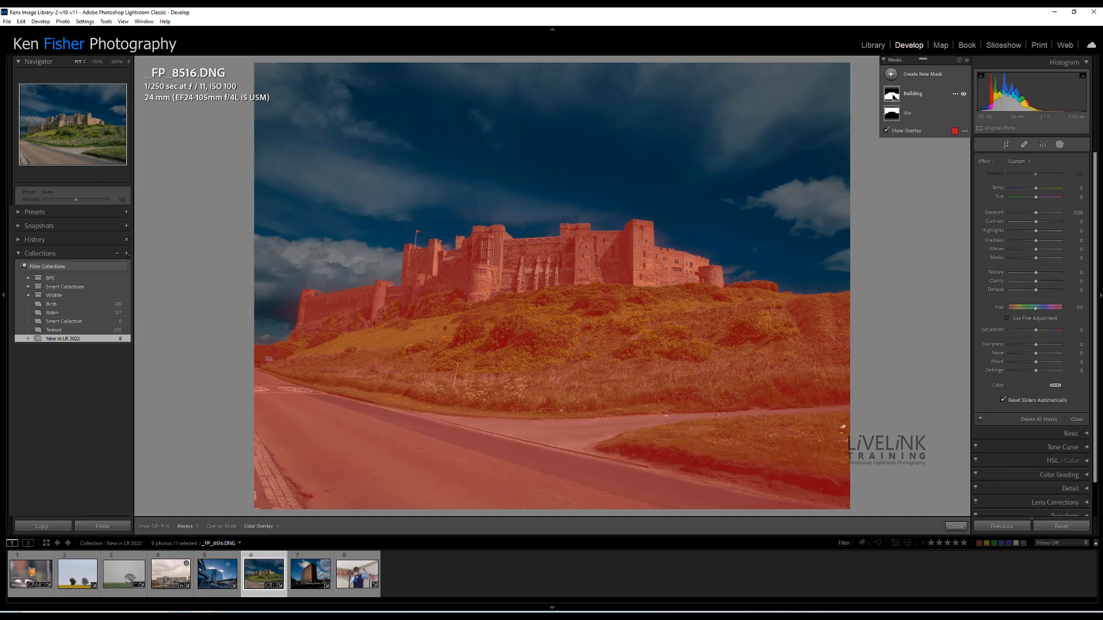
pyautogui.moveTo(888, 117)
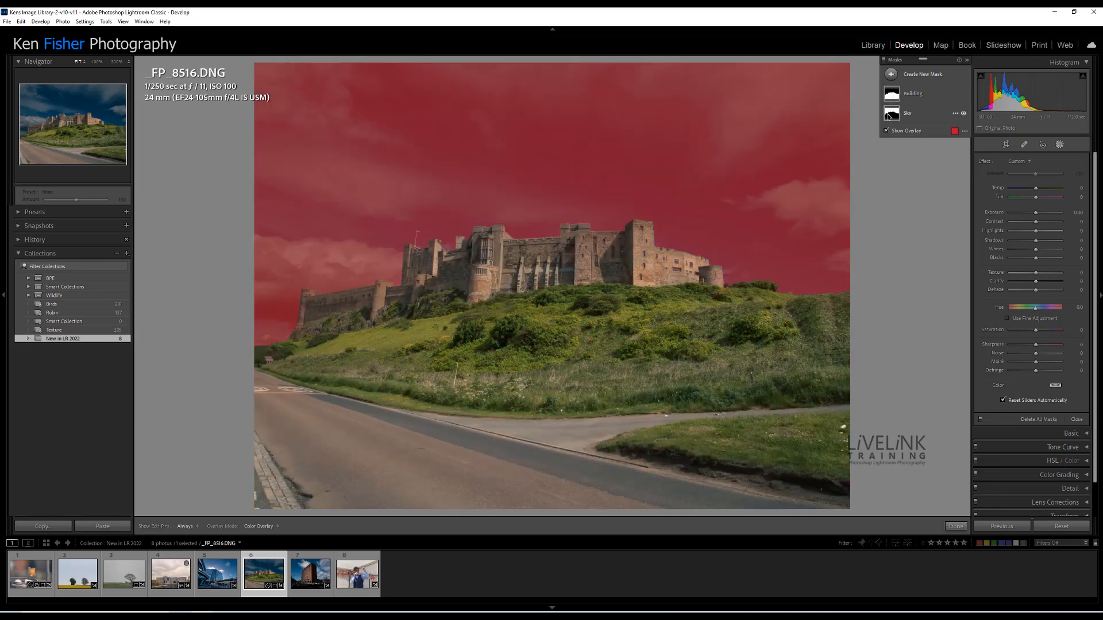
# Paste the copied settings onto the brick hotel photo P2250011.ORF
pyautogui.click(312, 581)
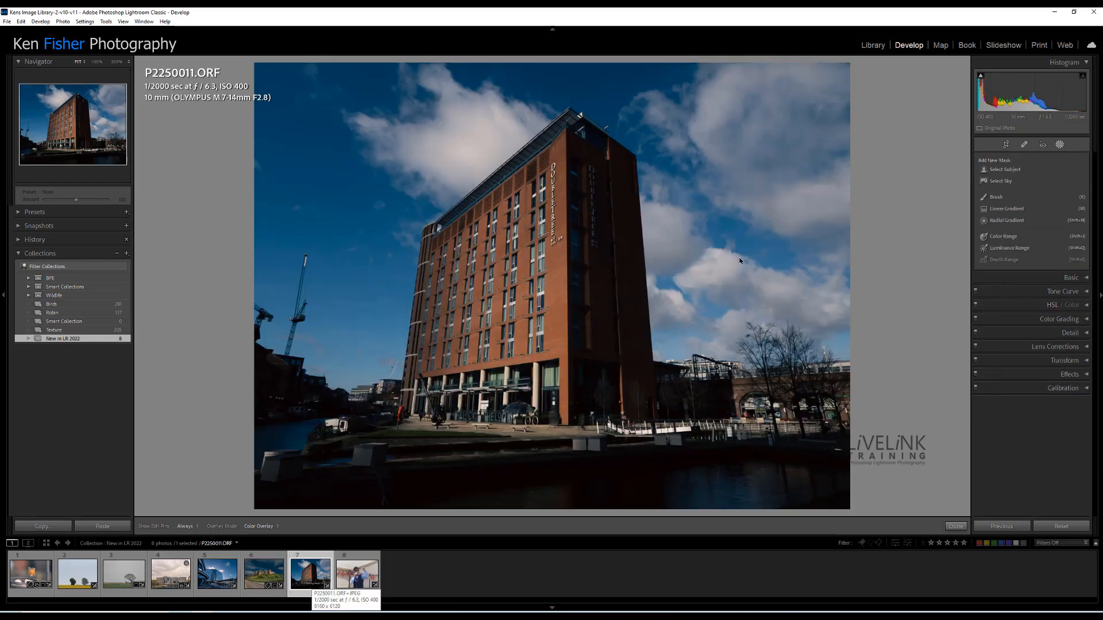
pyautogui.click(85, 21)
pyautogui.click(122, 86)
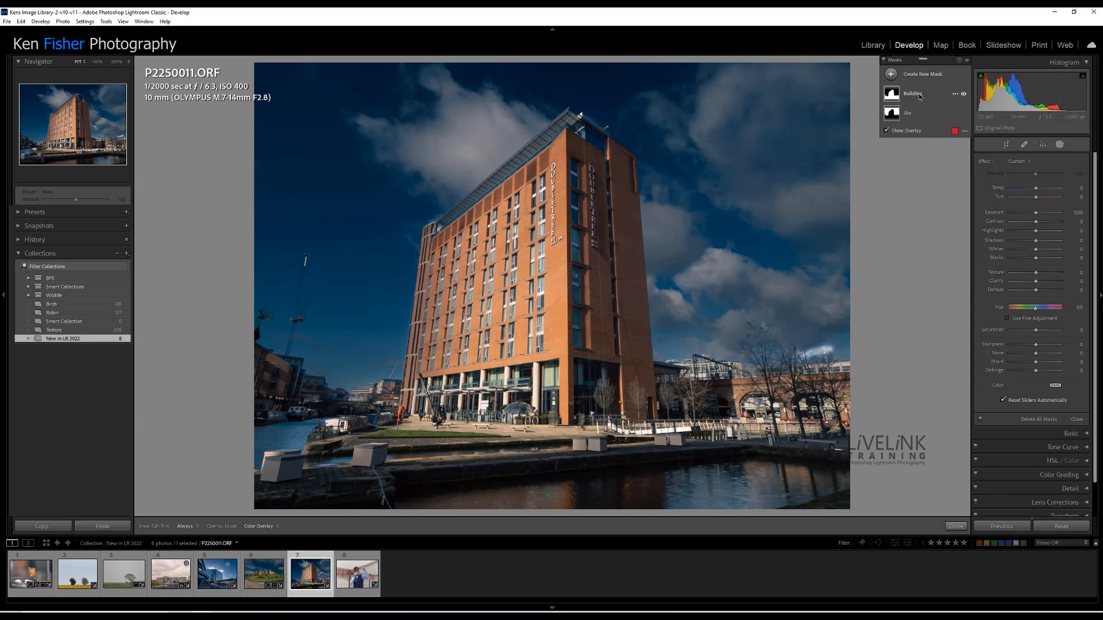
# Toggle the Building mask's visibility to compare the hotel photo with and without its adjustments
pyautogui.click(964, 95)
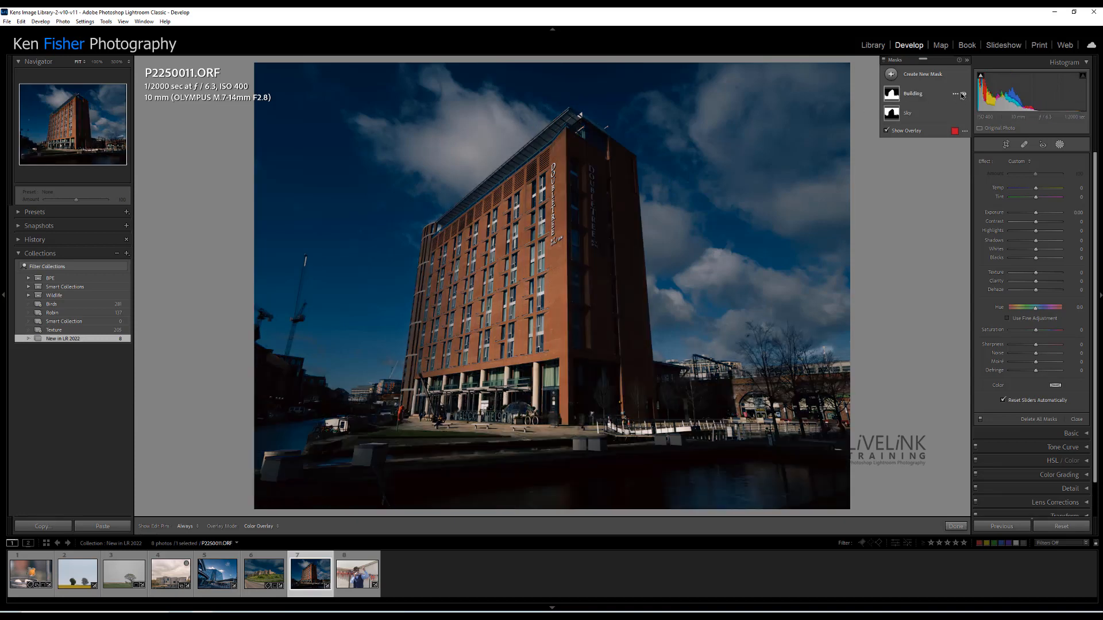
pyautogui.click(962, 95)
pyautogui.click(963, 95)
pyautogui.click(963, 95)
pyautogui.click(963, 95)
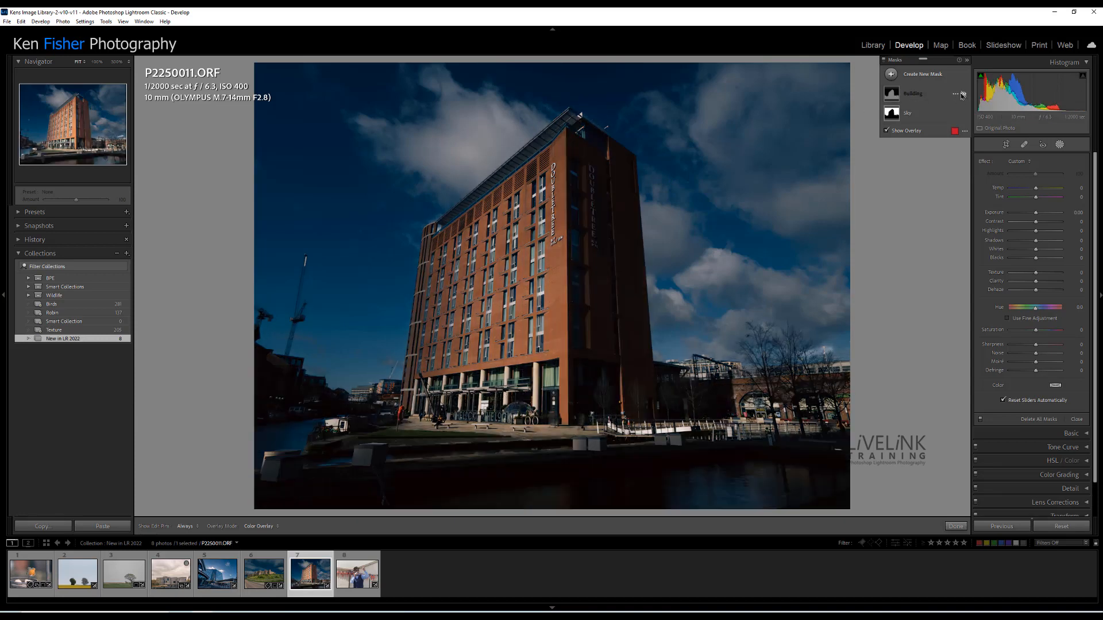
pyautogui.click(963, 95)
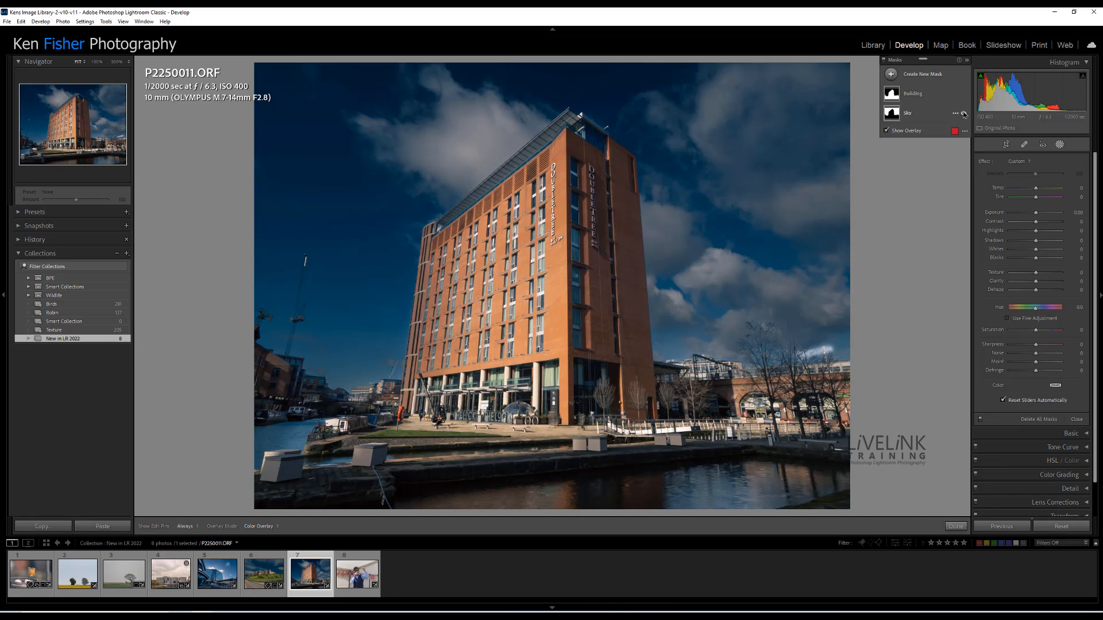
# Toggle the Sky mask's visibility to compare the hotel photo's sky with and without its adjustments
pyautogui.click(964, 114)
pyautogui.click(964, 114)
pyautogui.click(964, 114)
pyautogui.click(964, 115)
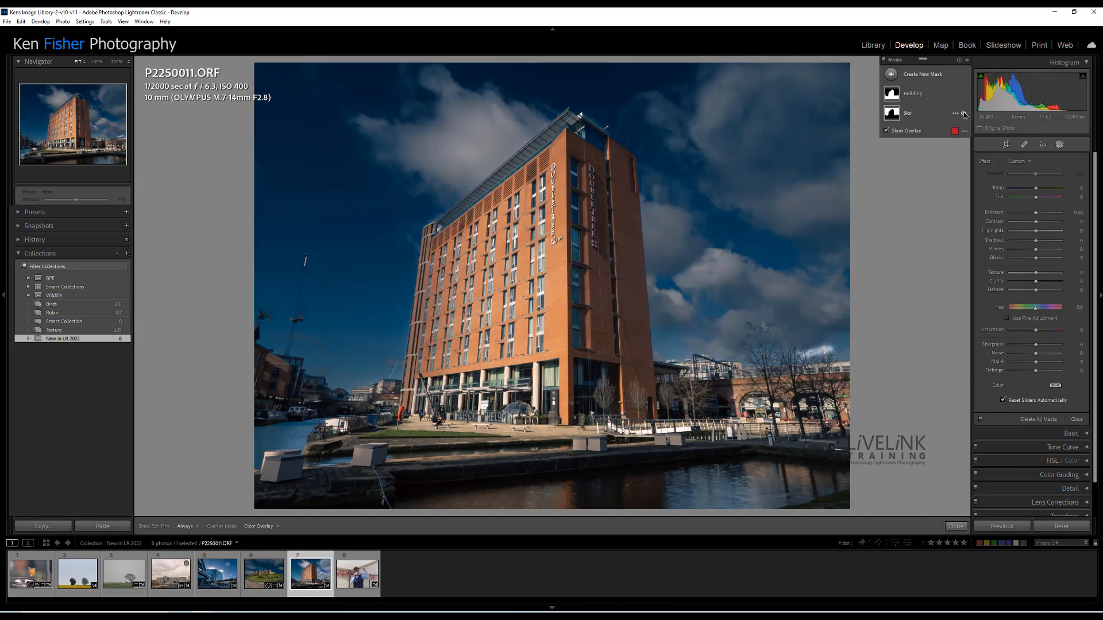
pyautogui.click(964, 115)
pyautogui.click(964, 114)
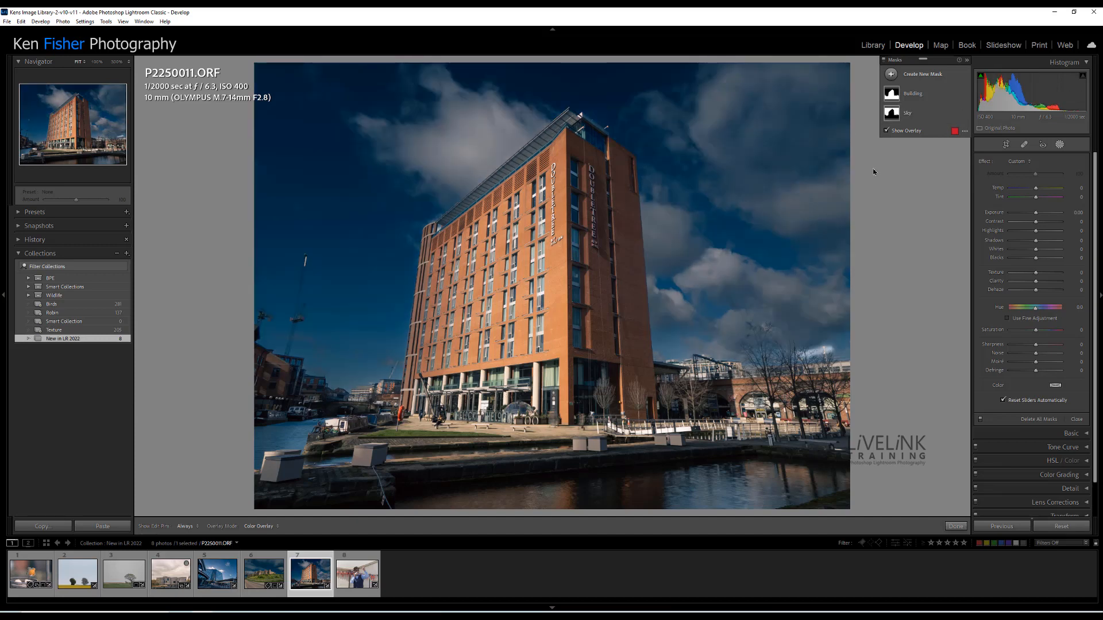